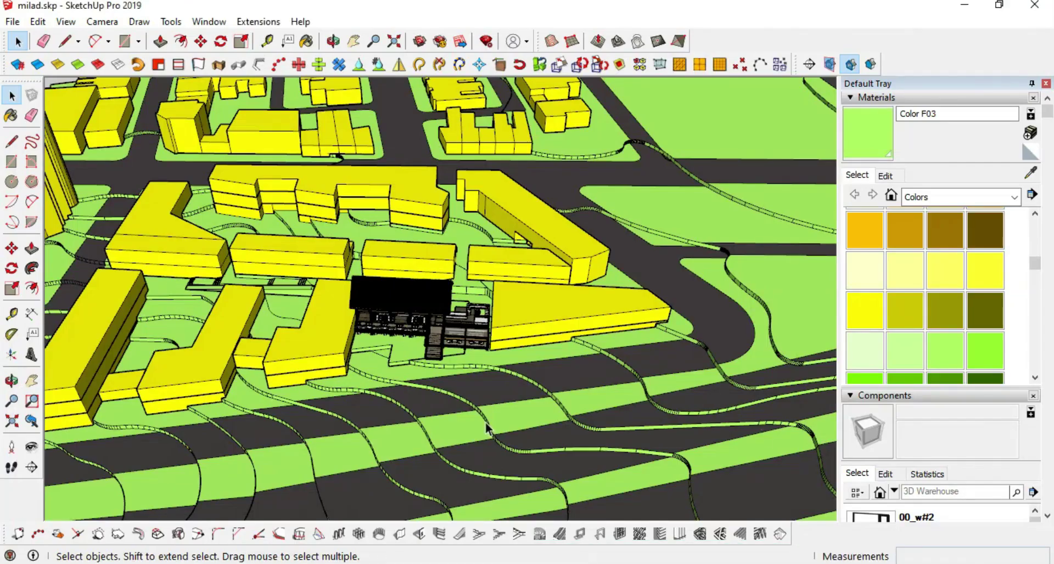
Step: Place another copy of the small round bush on the lawn in front of the building
{"action": "scroll", "coordinate": [485, 423], "scroll_direction": "down", "scroll_amount": 3}
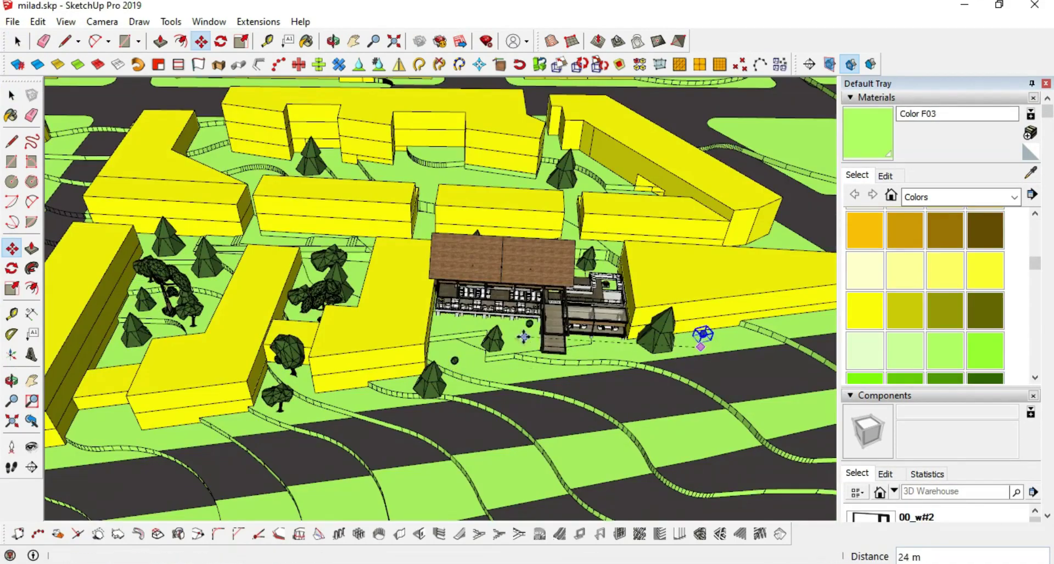
{"action": "scroll", "coordinate": [792, 328], "scroll_direction": "up", "scroll_amount": 5}
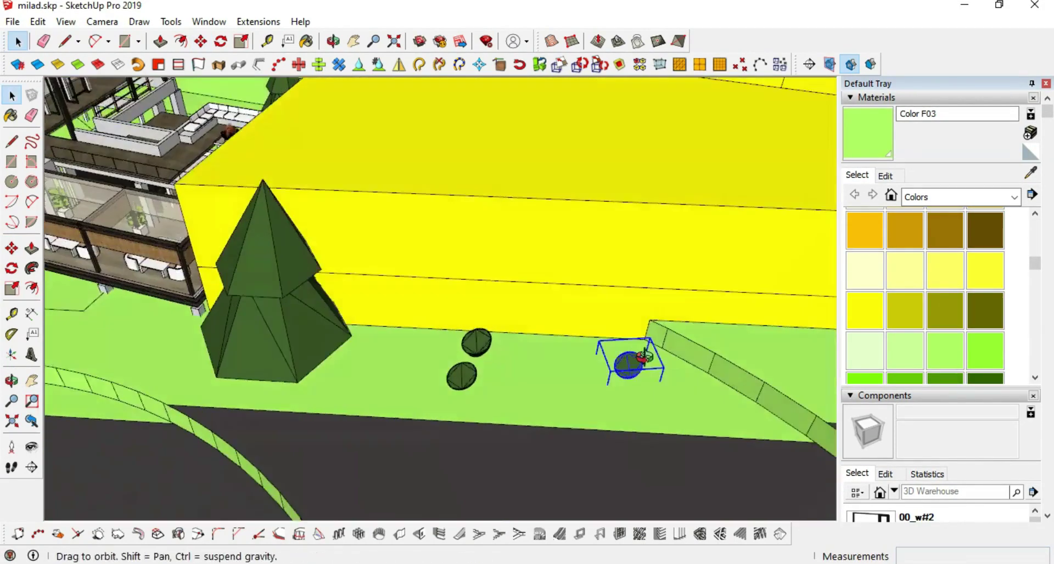
{"action": "middle_click_drag", "start_coordinate": [631, 364], "coordinate": [545, 228]}
{"action": "scroll", "coordinate": [546, 228], "scroll_direction": "up", "scroll_amount": 2}
{"action": "left_click", "coordinate": [360, 311]}
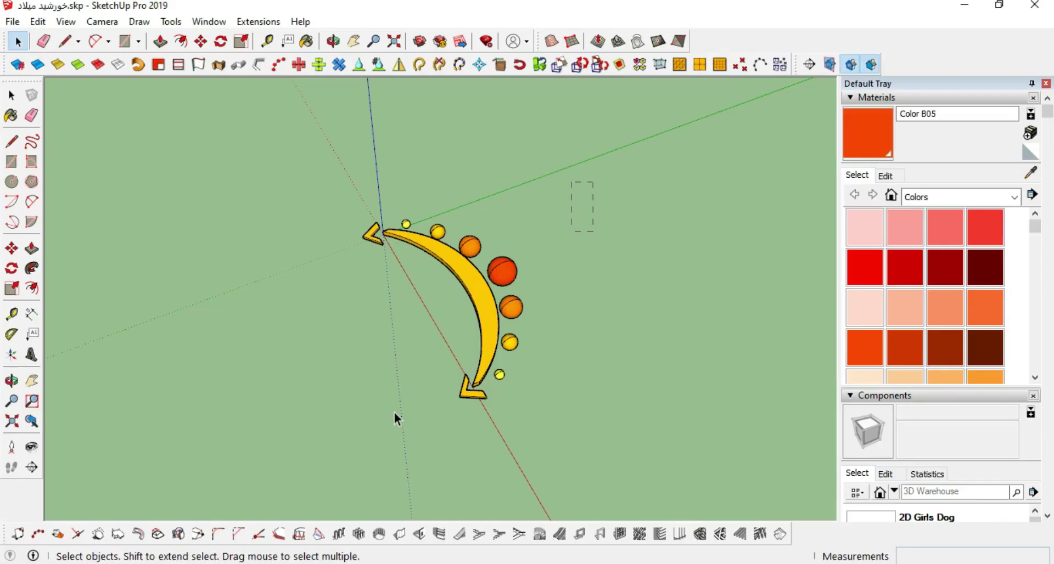
Step: Select the whole sun-path model and make it a component
{"action": "left_click_drag", "start_coordinate": [394, 413], "coordinate": [394, 412]}
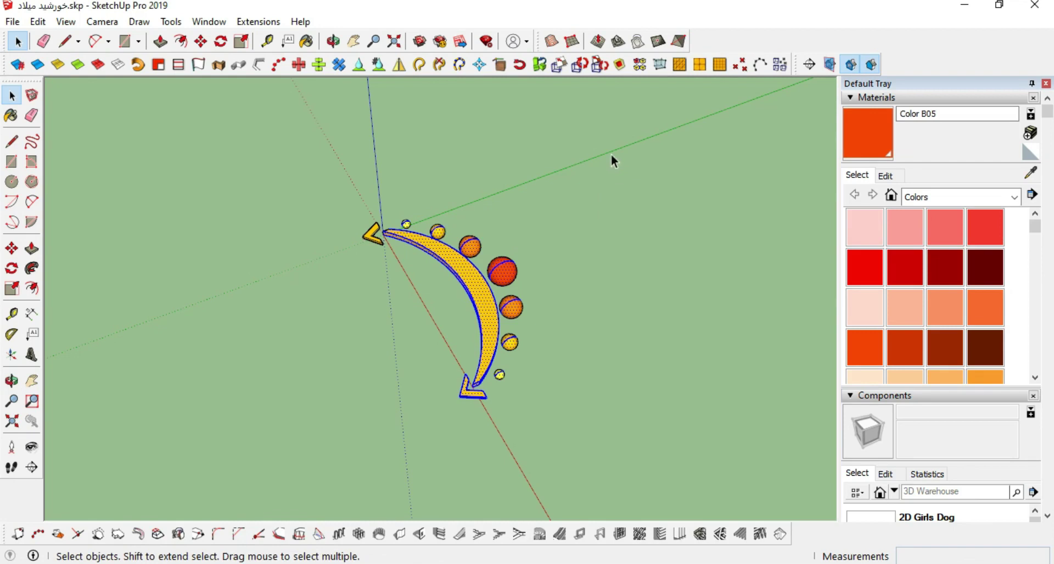
{"action": "right_click", "coordinate": [481, 300]}
{"action": "left_click", "coordinate": [540, 113]}
{"action": "type", "text": "d"}
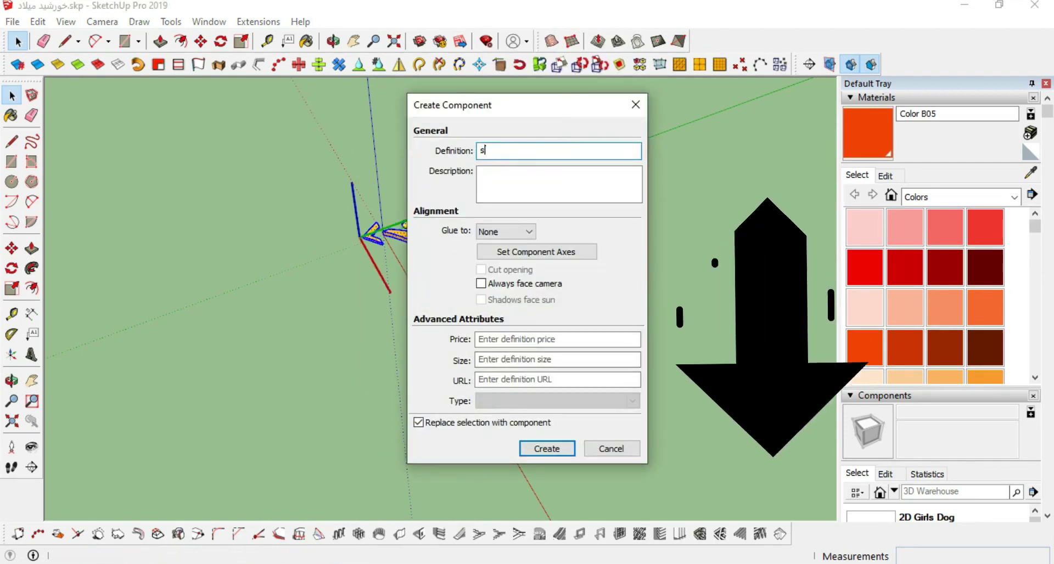
{"action": "key", "text": "Return"}
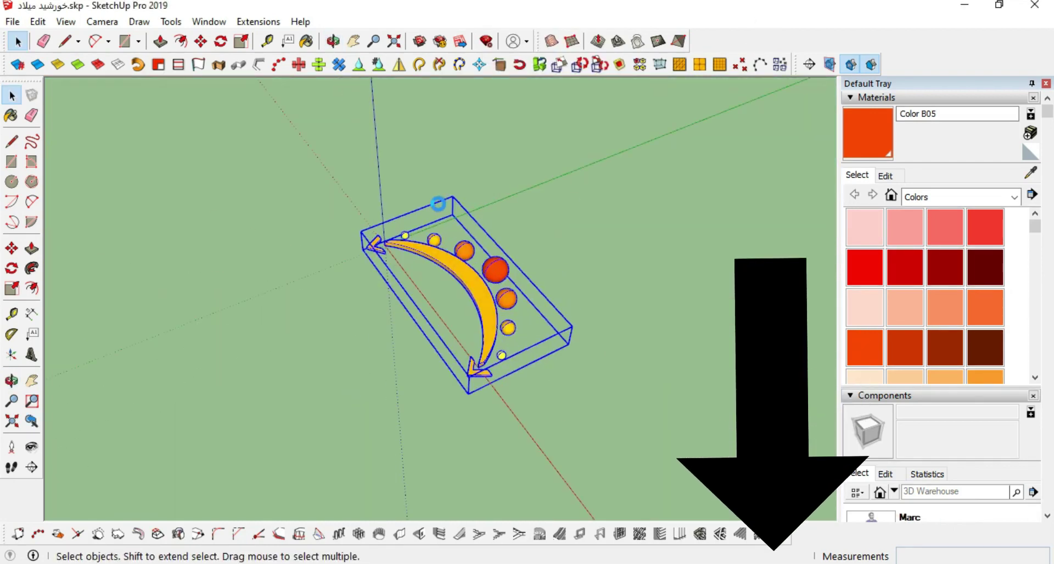
Step: Paste the sun path into milad.skp, then scale and move it beside the building
{"action": "left_click", "coordinate": [189, 511]}
{"action": "key", "text": "ctrl+v"}
{"action": "left_click", "coordinate": [647, 423]}
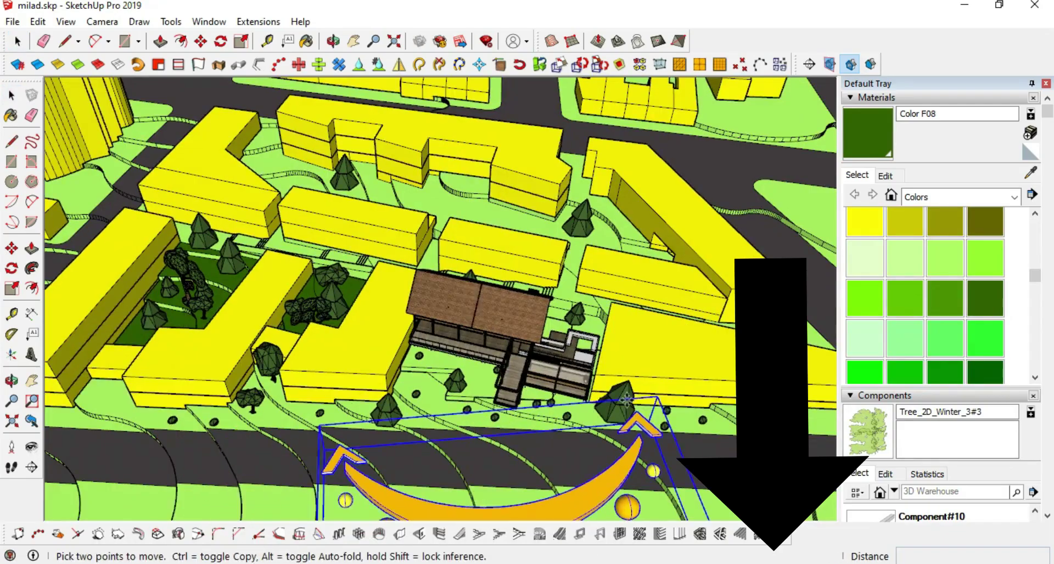
{"action": "mouse_move", "coordinate": [647, 423]}
{"action": "middle_mouse_down"}
{"action": "mouse_move", "coordinate": [638, 486]}
{"action": "mouse_move", "coordinate": [560, 312]}
{"action": "middle_mouse_up"}
{"action": "key", "text": "s"}
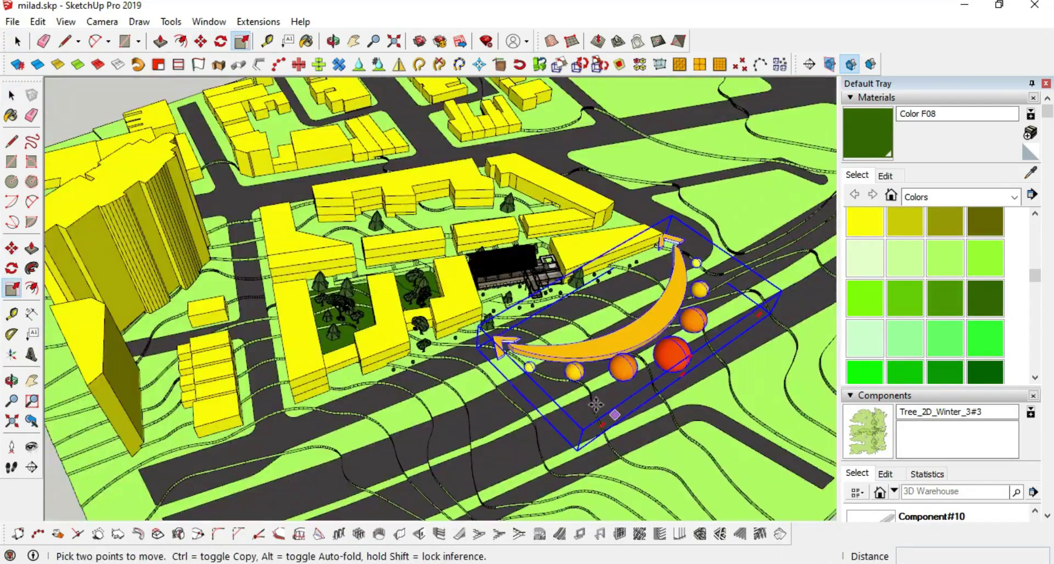
{"action": "key", "text": "m"}
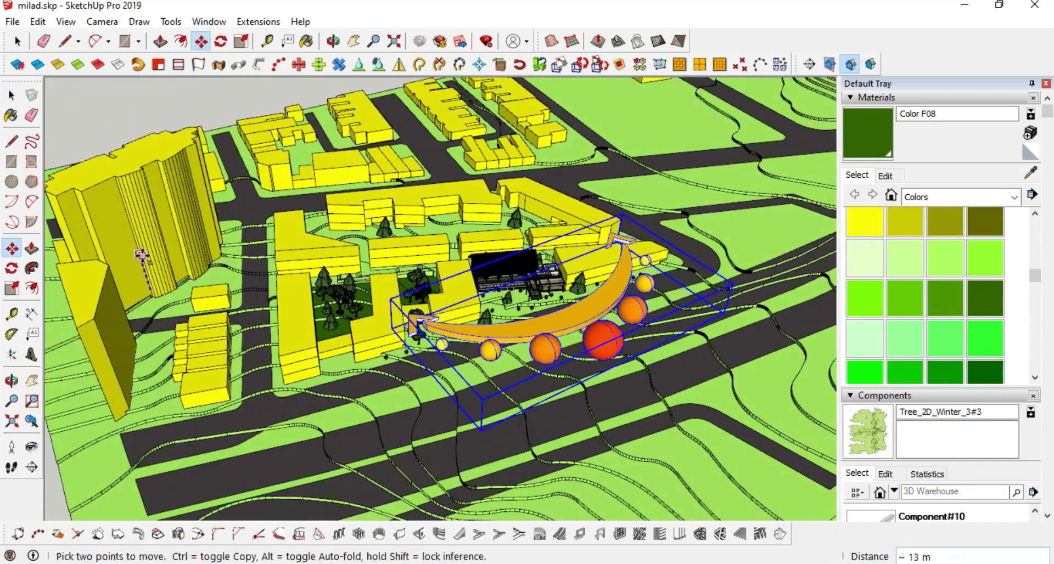
{"action": "middle_click_drag", "start_coordinate": [141, 275], "coordinate": [151, 298]}
{"action": "key", "text": "b"}
{"action": "left_click", "coordinate": [151, 298], "text": "alt"}
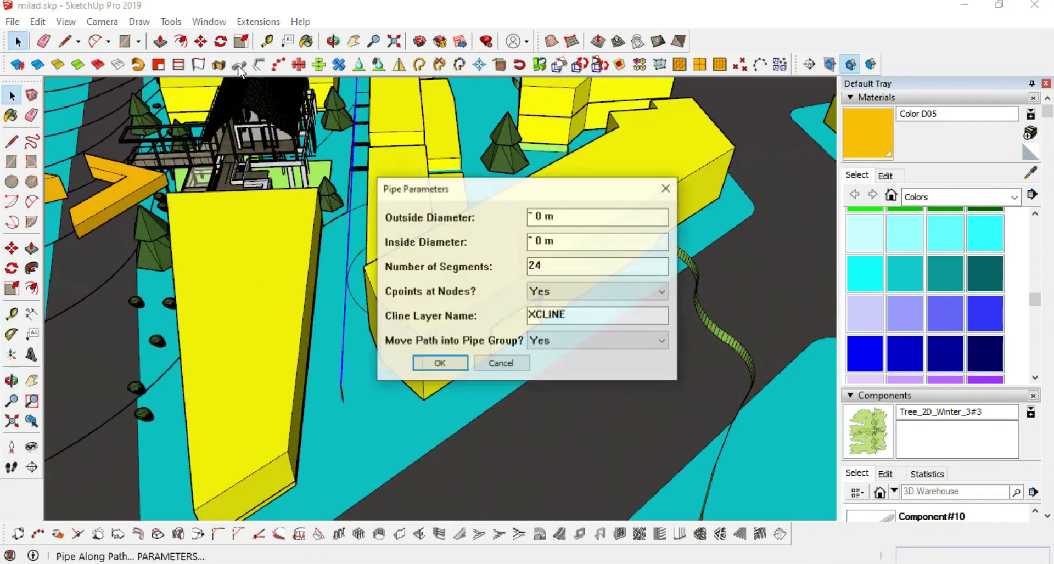
Step: Build pipe tubes along the road edges around the site block
{"action": "left_click", "coordinate": [462, 367]}
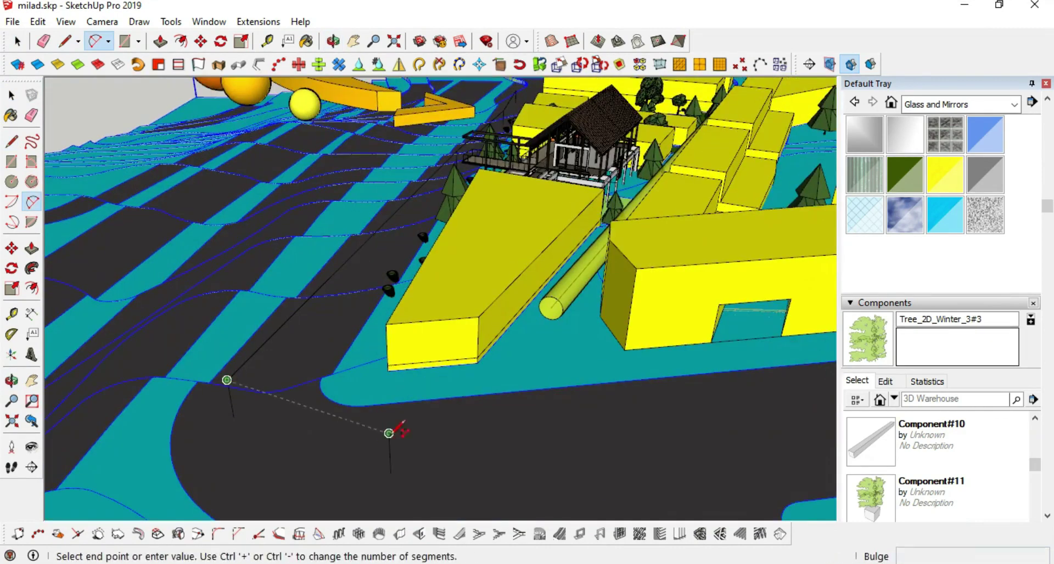
{"action": "middle_click_drag", "start_coordinate": [405, 402], "coordinate": [234, 454]}
{"action": "key", "text": "l"}
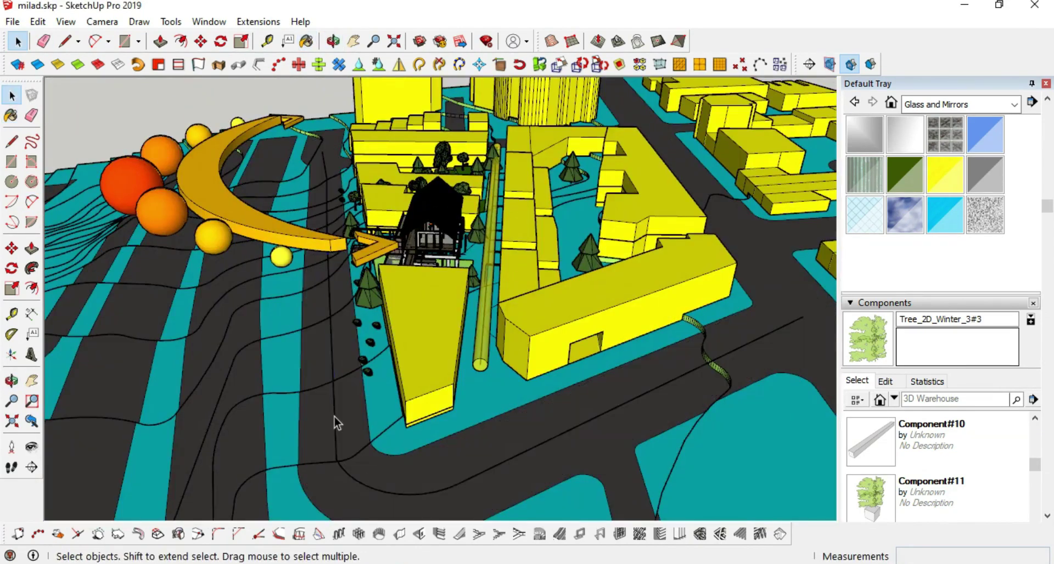
{"action": "left_click", "coordinate": [333, 417]}
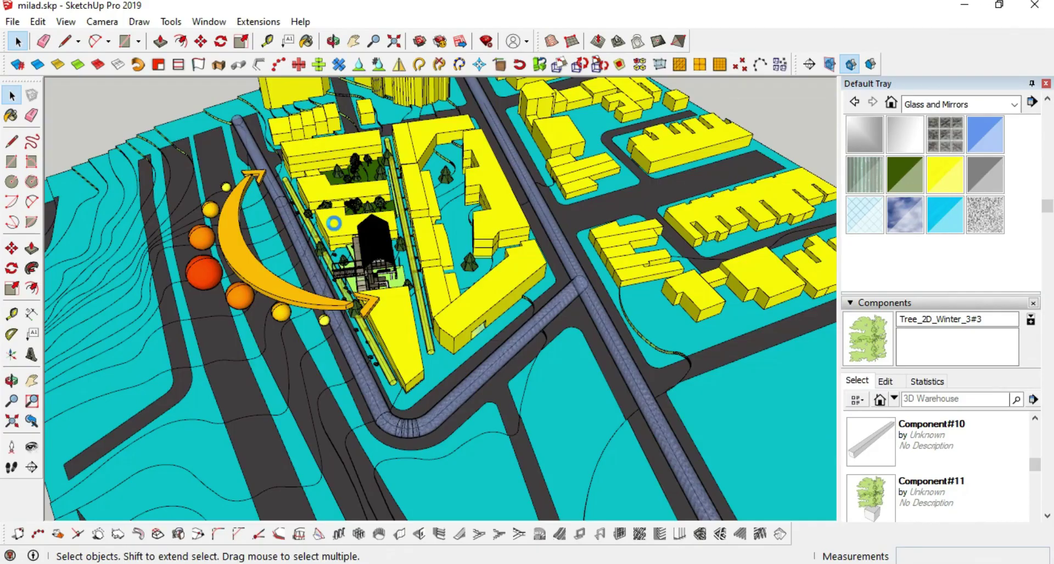
{"action": "middle_click_drag", "start_coordinate": [309, 208], "coordinate": [357, 327]}
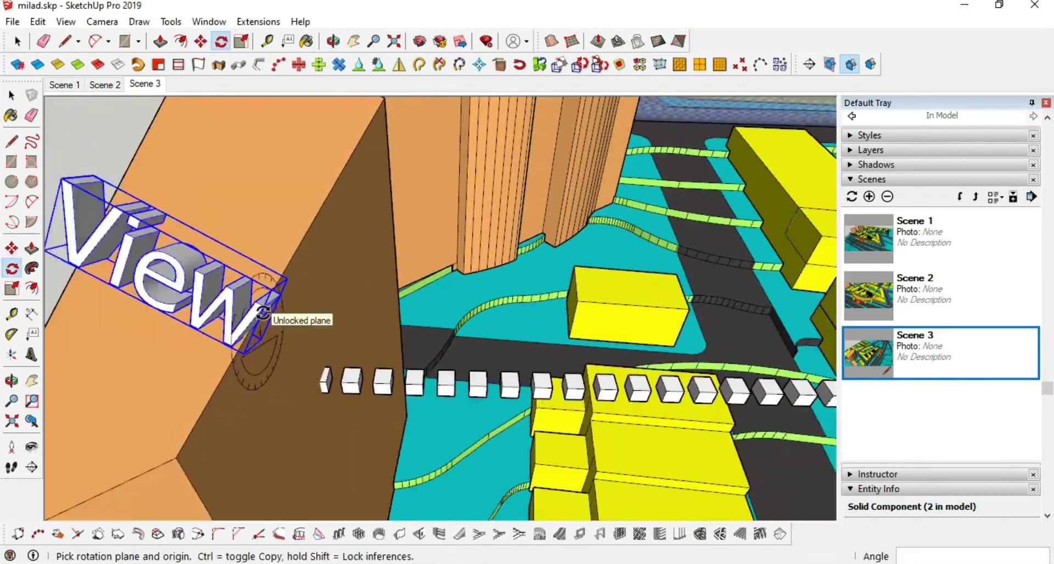
Step: Select the dotted View sightline and scale it toward the site
{"action": "scroll", "coordinate": [263, 312], "scroll_direction": "down", "scroll_amount": 2}
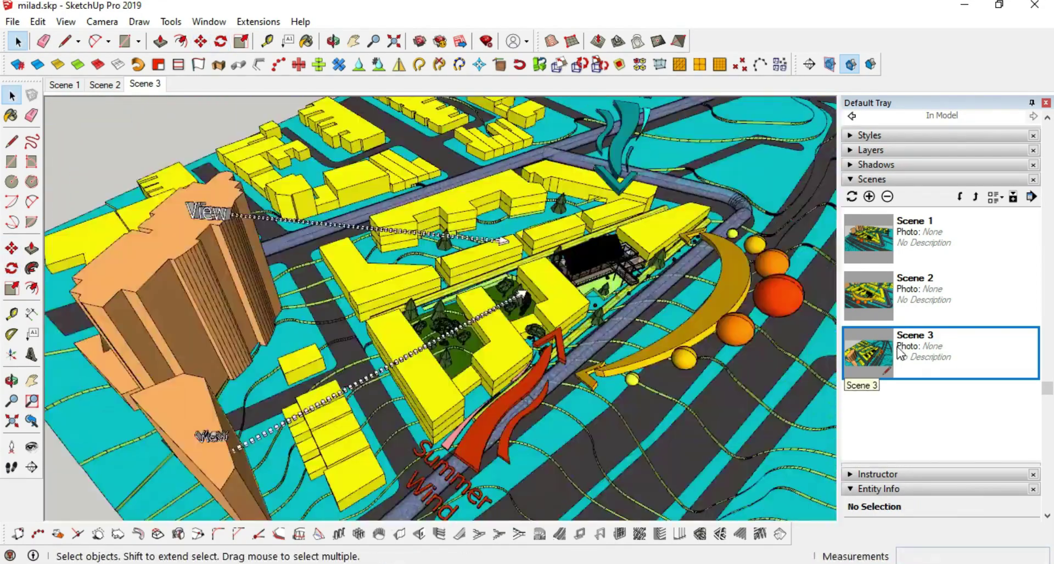
{"action": "left_click", "coordinate": [315, 442]}
{"action": "key", "text": "s"}
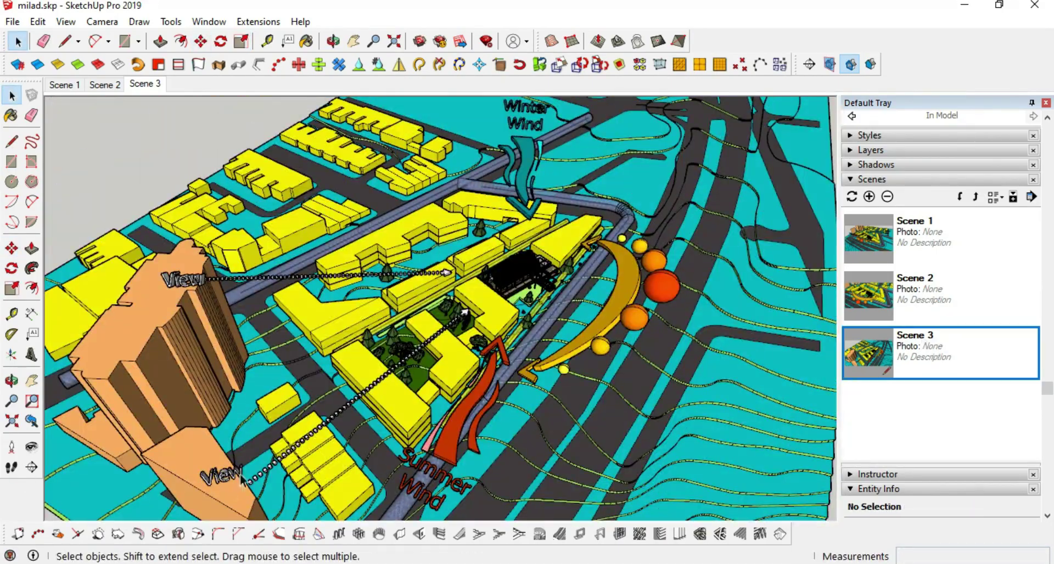
{"action": "key", "text": "b"}
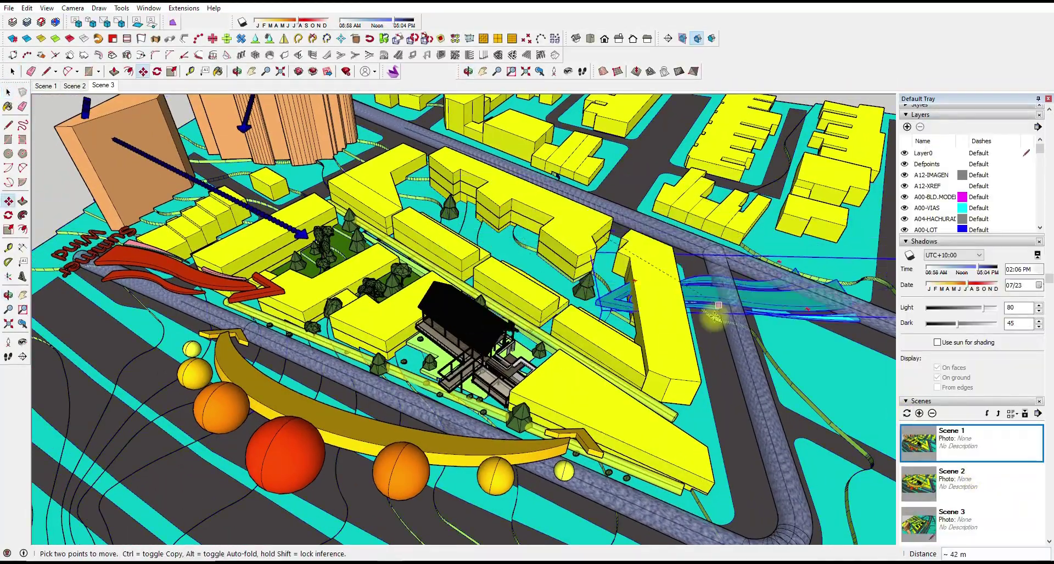
Step: Move the Wind label beside the teal arrow and paint the label black
{"action": "mouse_move", "coordinate": [521, 279]}
{"action": "left_mouse_down"}
{"action": "mouse_move", "coordinate": [637, 296]}
{"action": "mouse_move", "coordinate": [565, 324]}
{"action": "left_mouse_up"}
{"action": "key", "text": "m"}
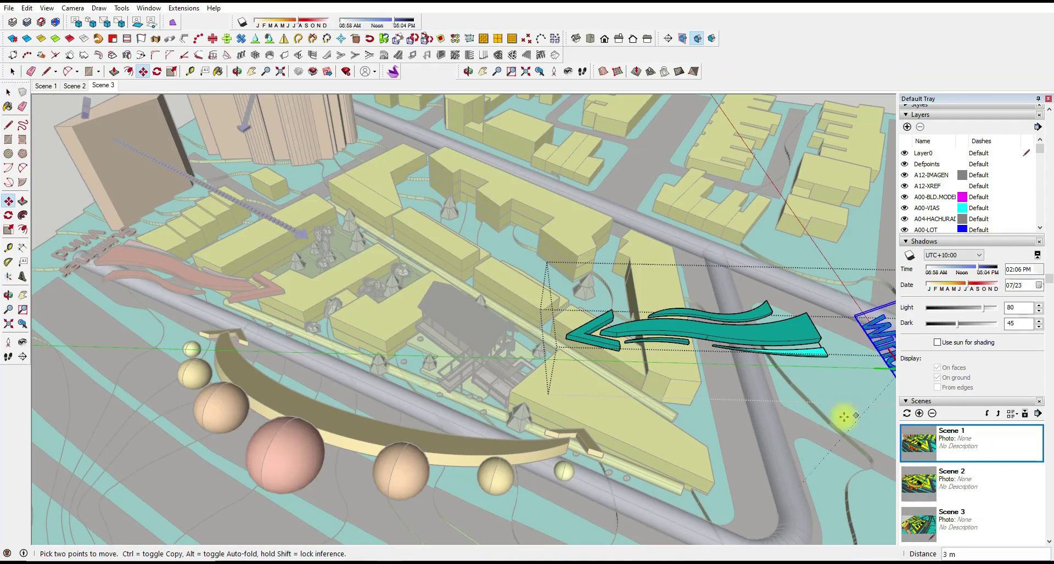
{"action": "key", "text": "Escape"}
{"action": "double_click", "coordinate": [674, 324]}
{"action": "key", "text": "b"}
{"action": "left_click", "coordinate": [985, 299]}
{"action": "left_click", "coordinate": [944, 315]}
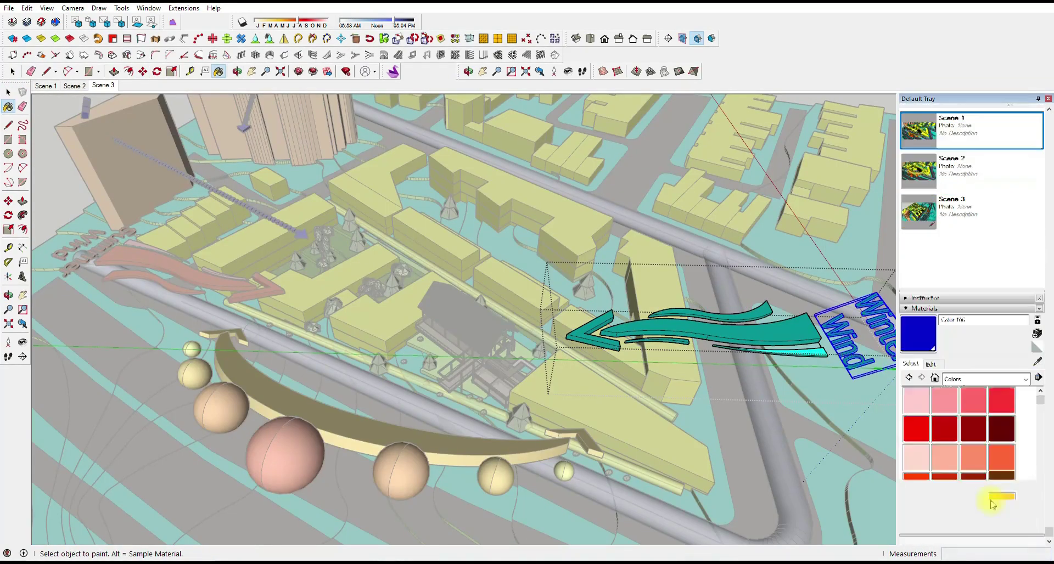
{"action": "scroll", "coordinate": [971, 439], "scroll_direction": "down", "scroll_amount": 10}
{"action": "left_click", "coordinate": [944, 401]}
{"action": "key", "text": "space"}
Step: Open the red Summer arrow for editing, orbit closer to the tower, then undo
{"action": "double_click", "coordinate": [108, 250]}
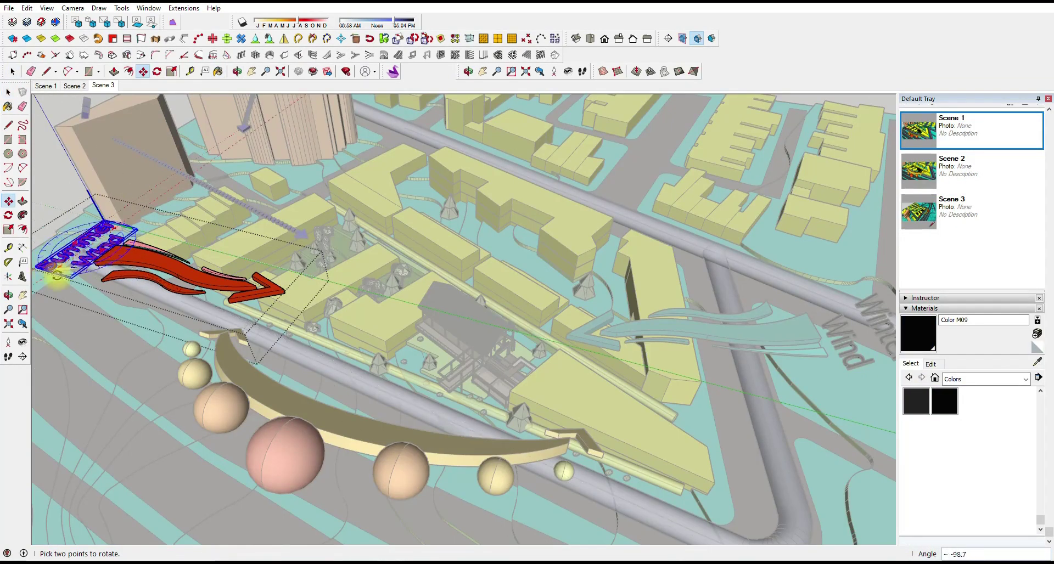
{"action": "key", "text": "space"}
{"action": "middle_click_drag", "start_coordinate": [253, 257], "coordinate": [253, 178]}
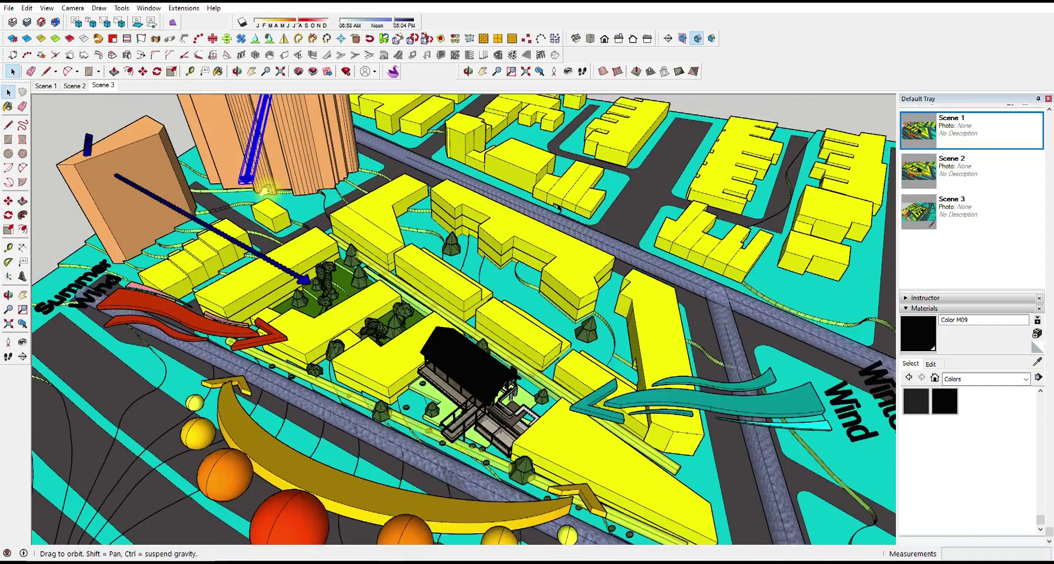
{"action": "scroll", "coordinate": [346, 332], "scroll_direction": "up", "scroll_amount": 5}
{"action": "key", "text": "m"}
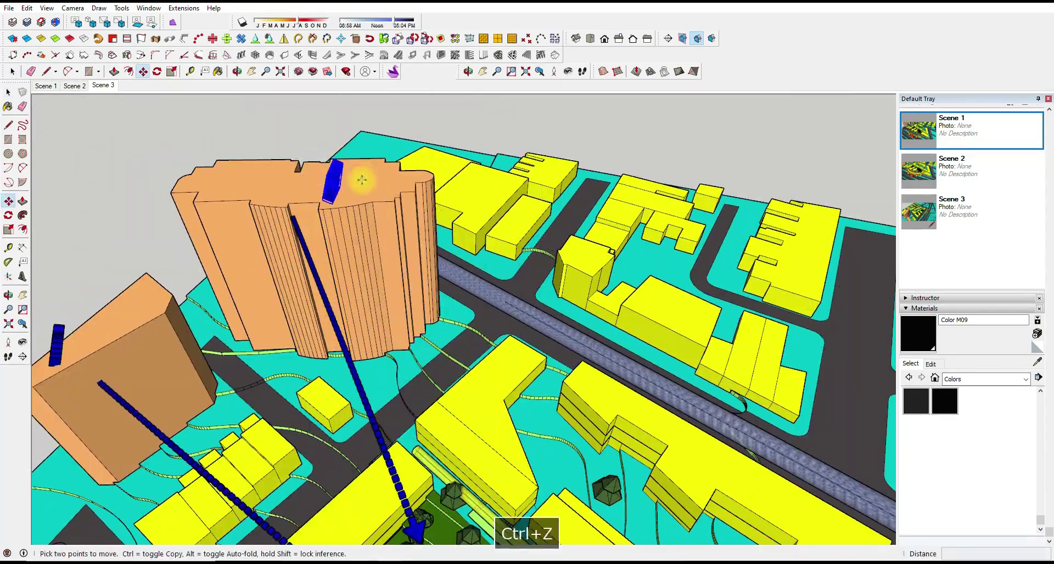
Step: From the Scene 1 view, move the sun-path arc and spheres to a new spot
{"action": "left_click", "coordinate": [45, 86]}
{"action": "key", "text": "space"}
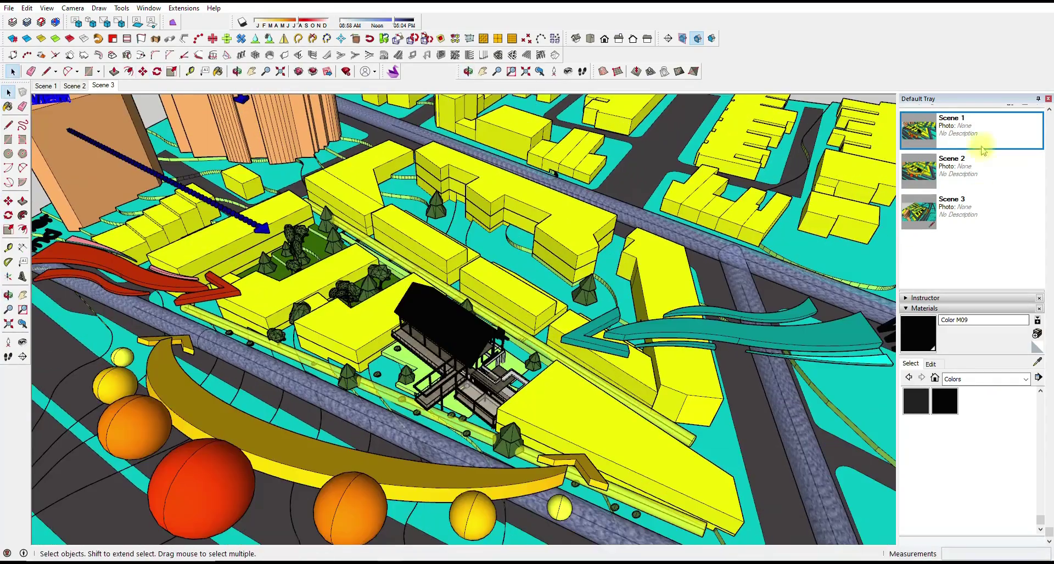
{"action": "key", "text": "m"}
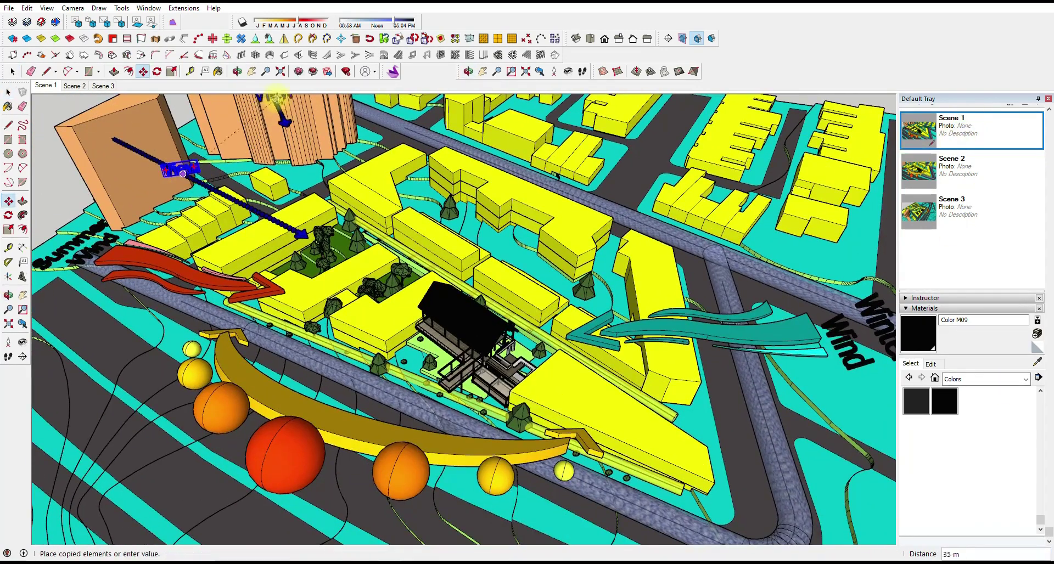
{"action": "left_click", "coordinate": [304, 354]}
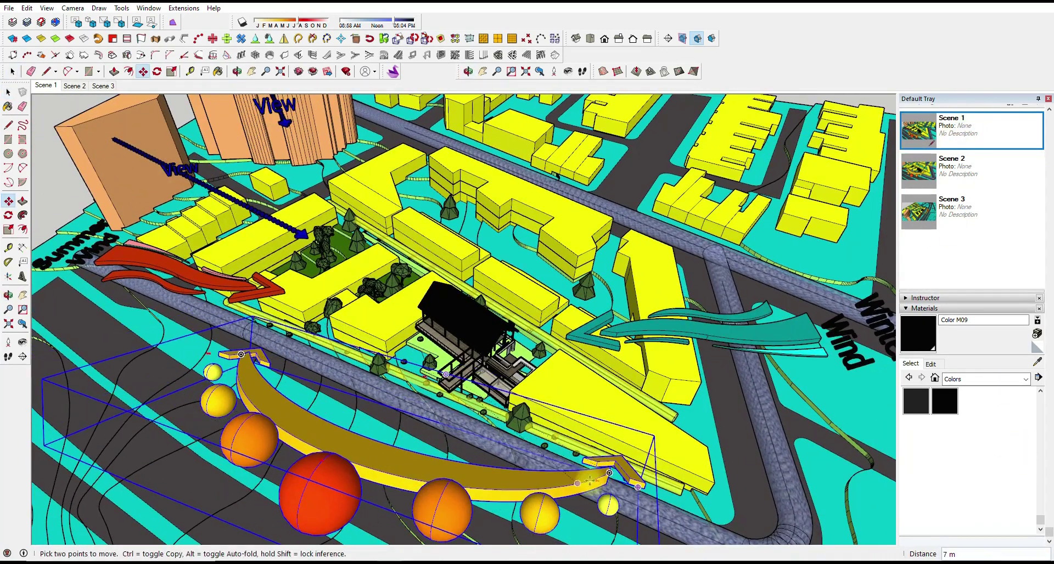
{"action": "left_click", "coordinate": [590, 473]}
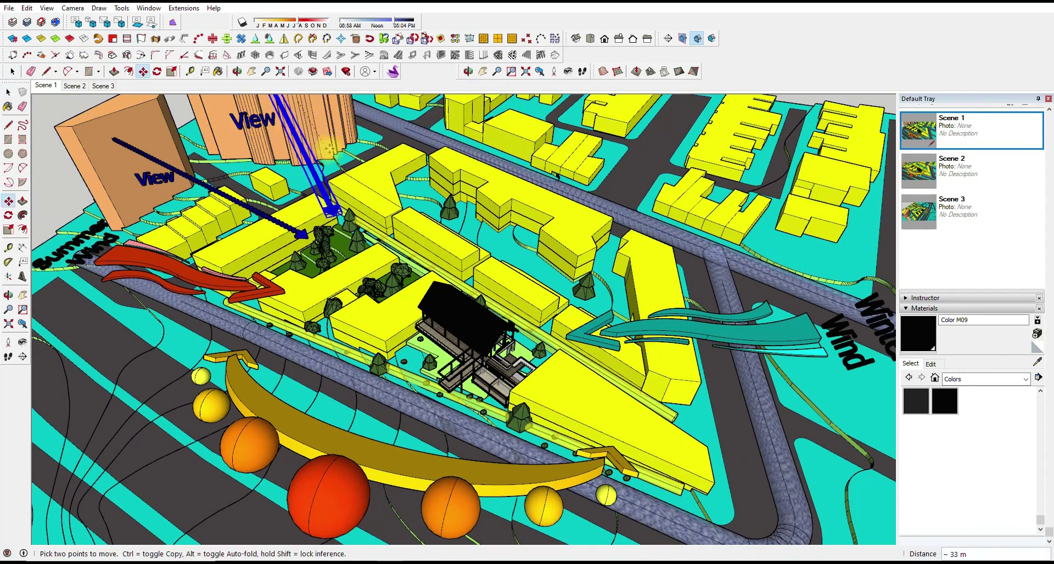
Step: Open the blue View arrow group for editing, then leave it
{"action": "right_click", "coordinate": [316, 107]}
{"action": "key", "text": "Escape"}
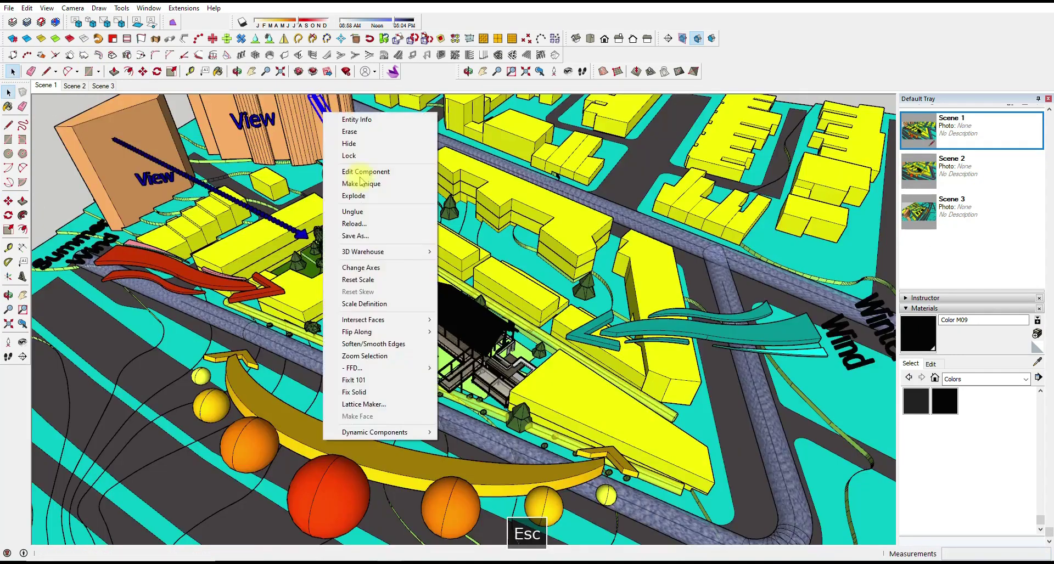
{"action": "double_click", "coordinate": [304, 117]}
{"action": "key", "text": "Escape"}
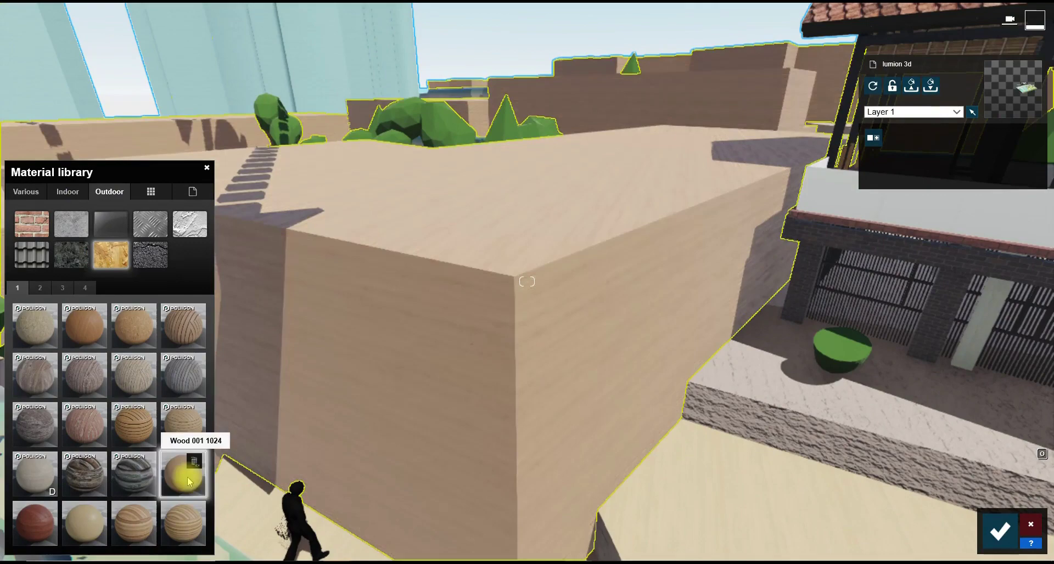
Step: Apply Wood 001 1024 to the blocks and a tinted fine wood texture to the ground
{"action": "left_click", "coordinate": [183, 471]}
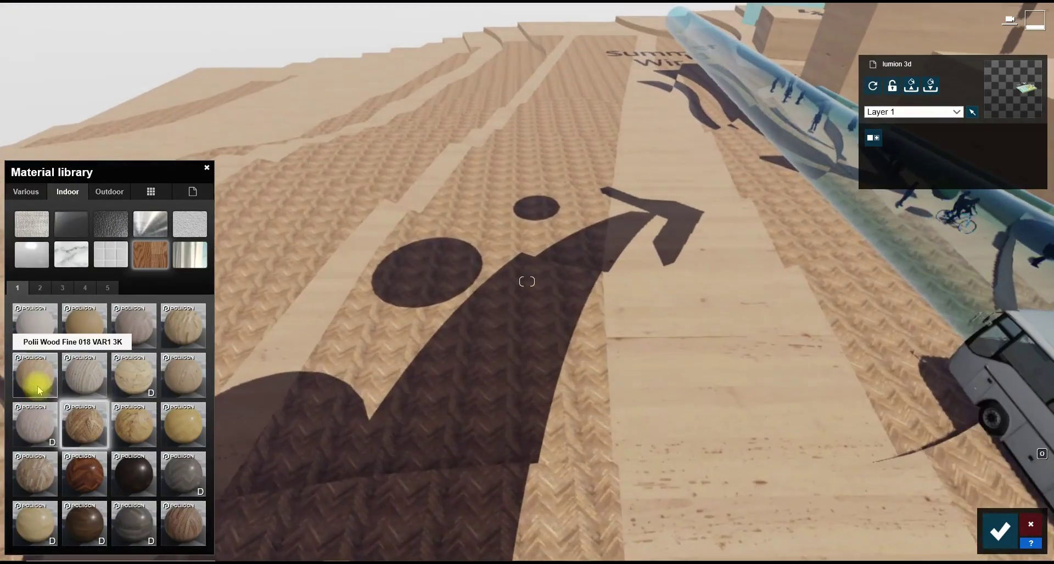
{"action": "left_click", "coordinate": [35, 374]}
{"action": "left_click", "coordinate": [109, 191]}
{"action": "left_click", "coordinate": [103, 335]}
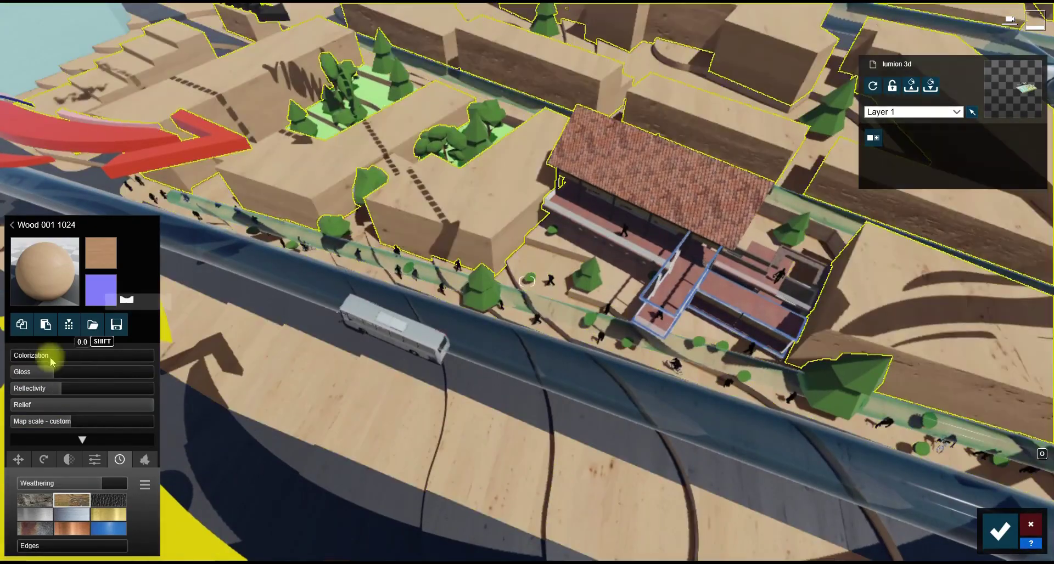
{"action": "left_click", "coordinate": [48, 355]}
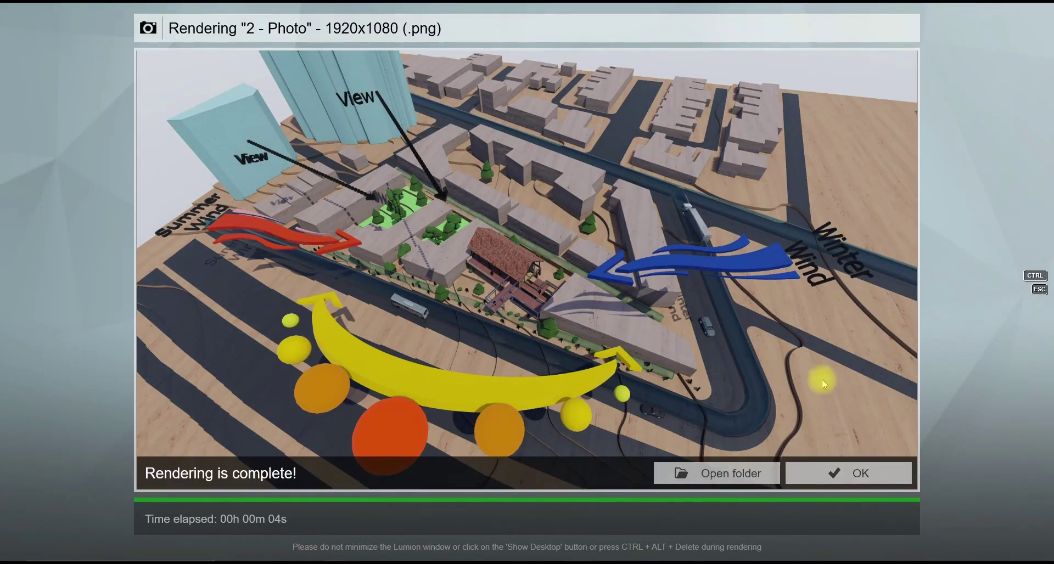
Step: Give the trees Polii Fabric Carpet 002 from the fabric materials, tinted dark green
{"action": "left_click", "coordinate": [867, 475]}
{"action": "left_click", "coordinate": [549, 413]}
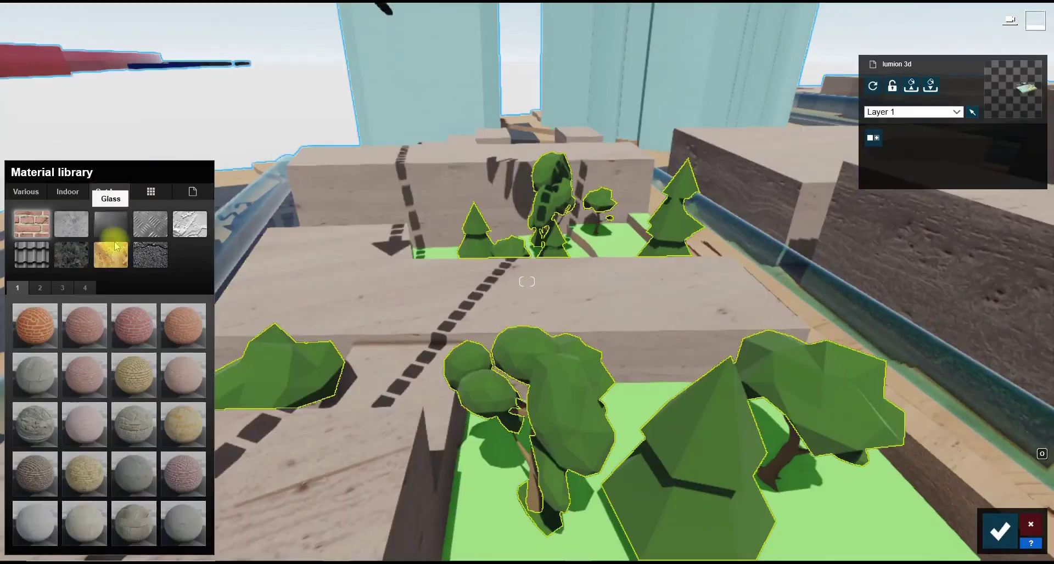
{"action": "left_click", "coordinate": [40, 288]}
{"action": "left_click", "coordinate": [183, 375]}
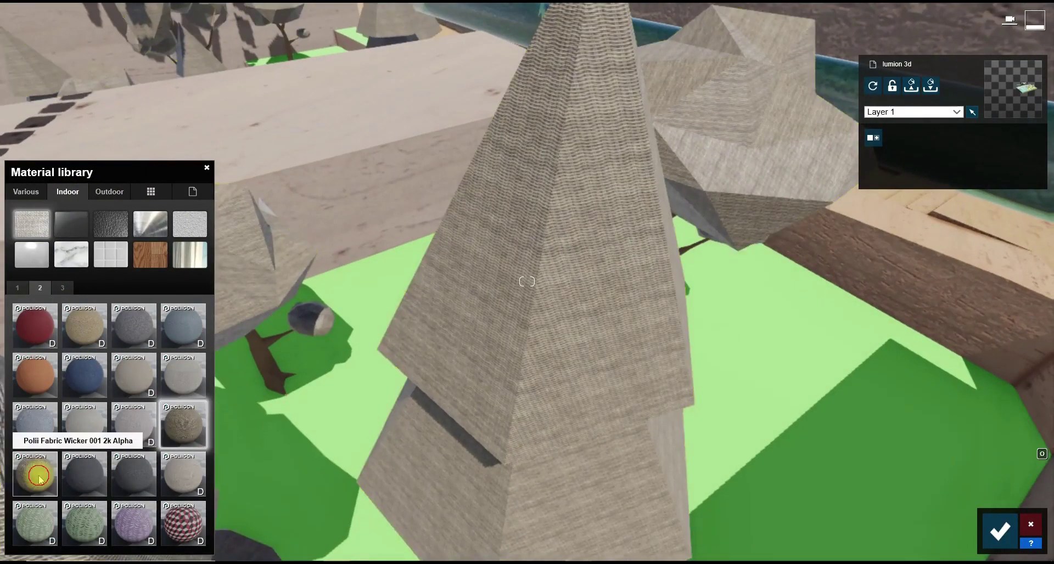
{"action": "left_click", "coordinate": [138, 355]}
{"action": "left_click_drag", "start_coordinate": [242, 369], "coordinate": [249, 387]}
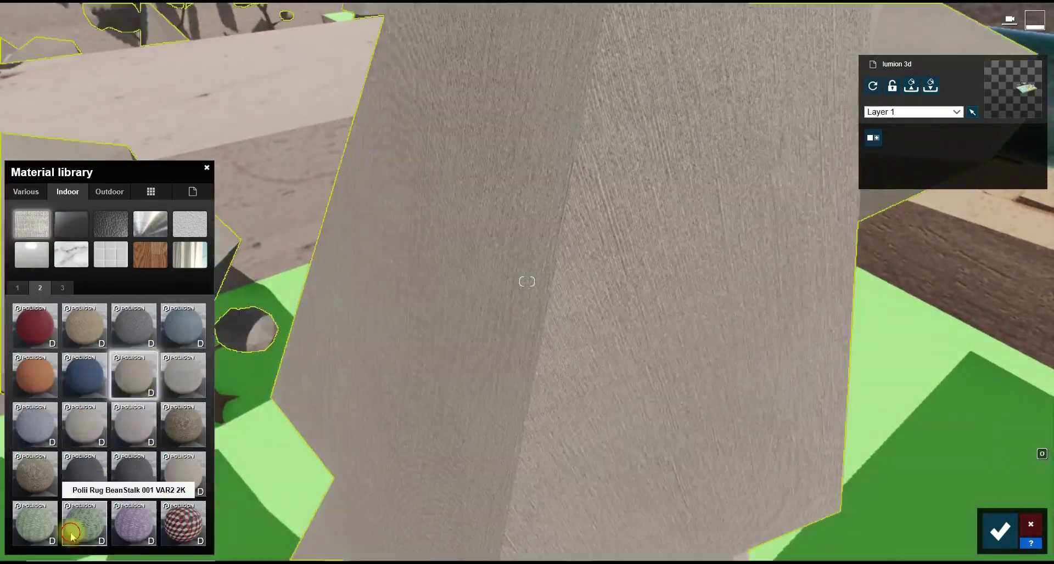
{"action": "left_click", "coordinate": [78, 527]}
{"action": "left_click", "coordinate": [108, 335]}
{"action": "left_click", "coordinate": [38, 341]}
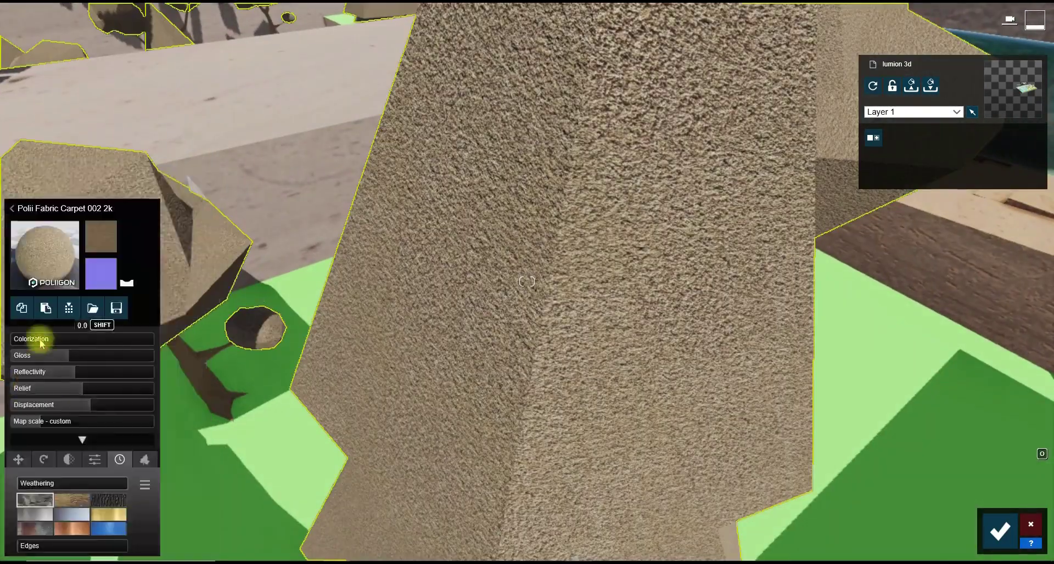
{"action": "left_click", "coordinate": [197, 367]}
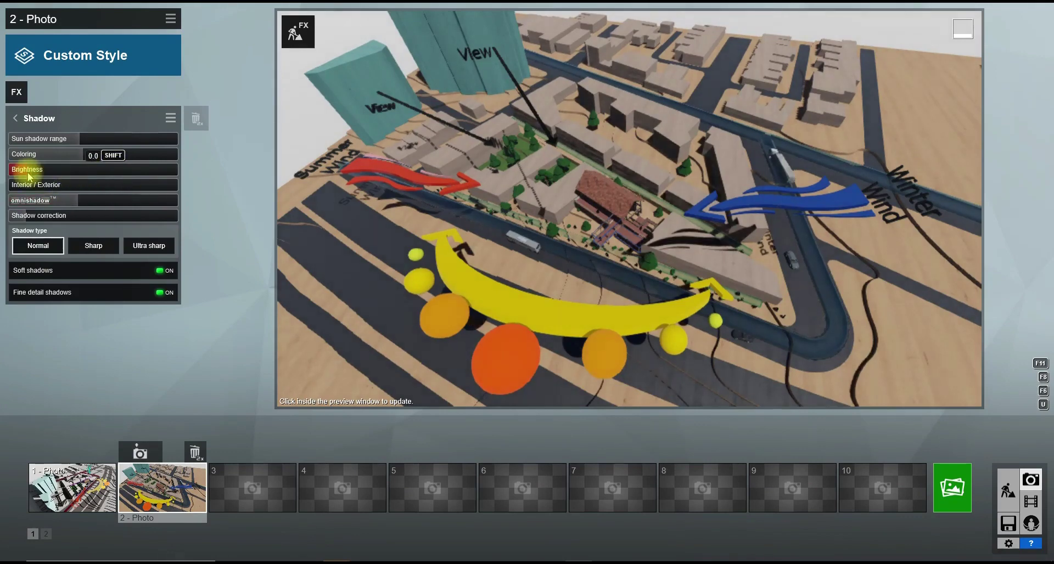
Step: Add a Sun effect to the photo and rotate its heading to turn the shadows
{"action": "left_click", "coordinate": [492, 231]}
{"action": "left_click", "coordinate": [16, 93]}
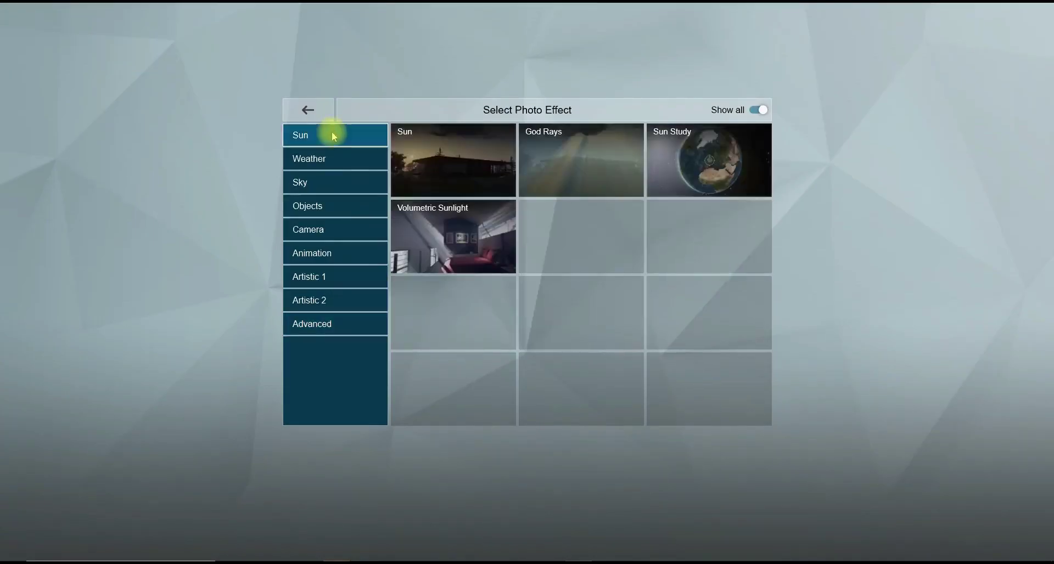
{"action": "left_click", "coordinate": [450, 160]}
{"action": "mouse_move", "coordinate": [146, 154]}
{"action": "left_mouse_down"}
{"action": "mouse_move", "coordinate": [184, 160]}
{"action": "mouse_move", "coordinate": [159, 138]}
{"action": "left_mouse_up"}
{"action": "left_click", "coordinate": [592, 185]}
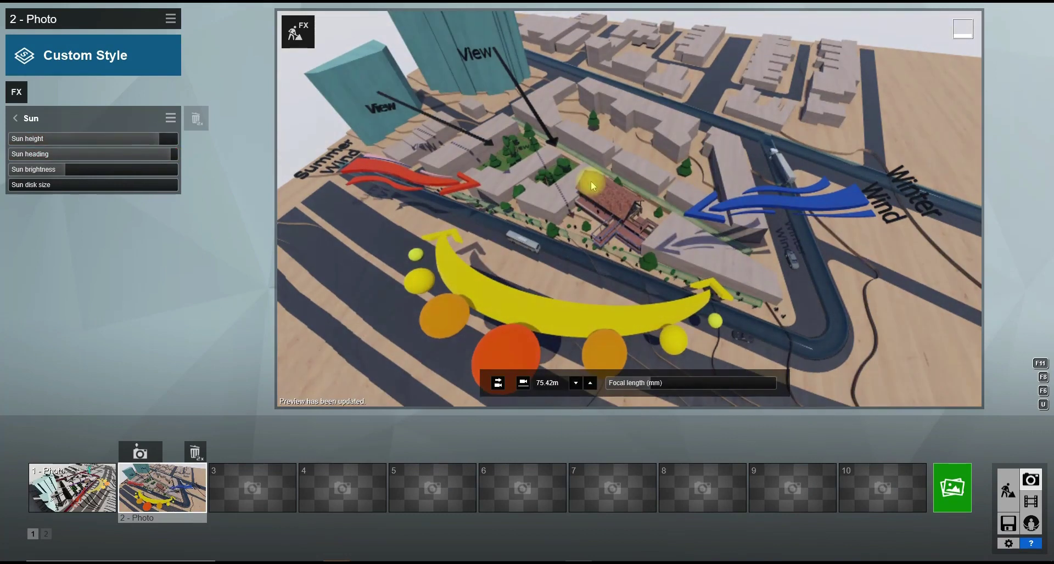
Step: Render the photo at Desktop size and save the image
{"action": "left_click", "coordinate": [952, 487]}
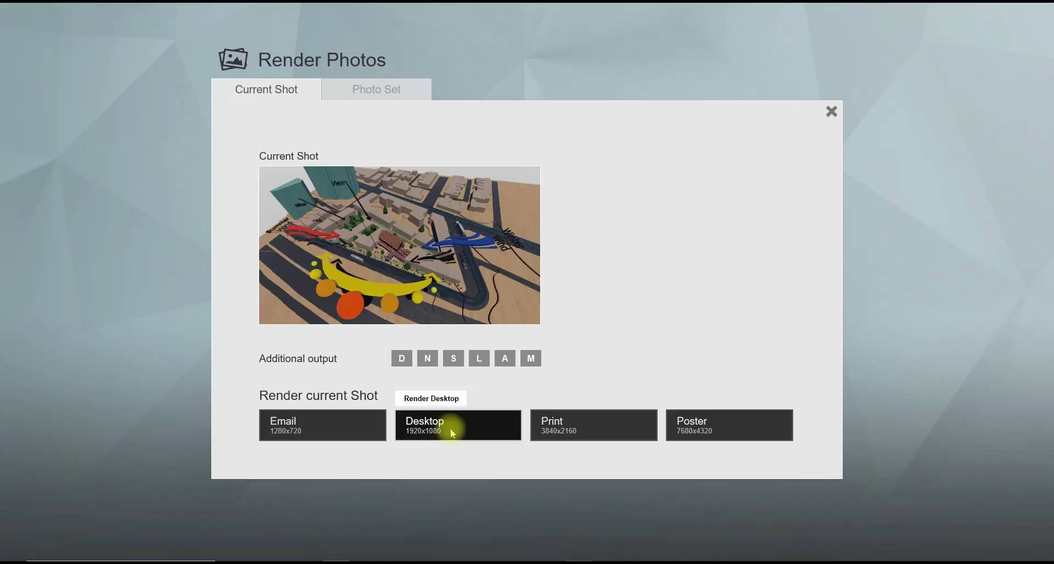
{"action": "left_click", "coordinate": [449, 429]}
{"action": "key", "text": "Return"}
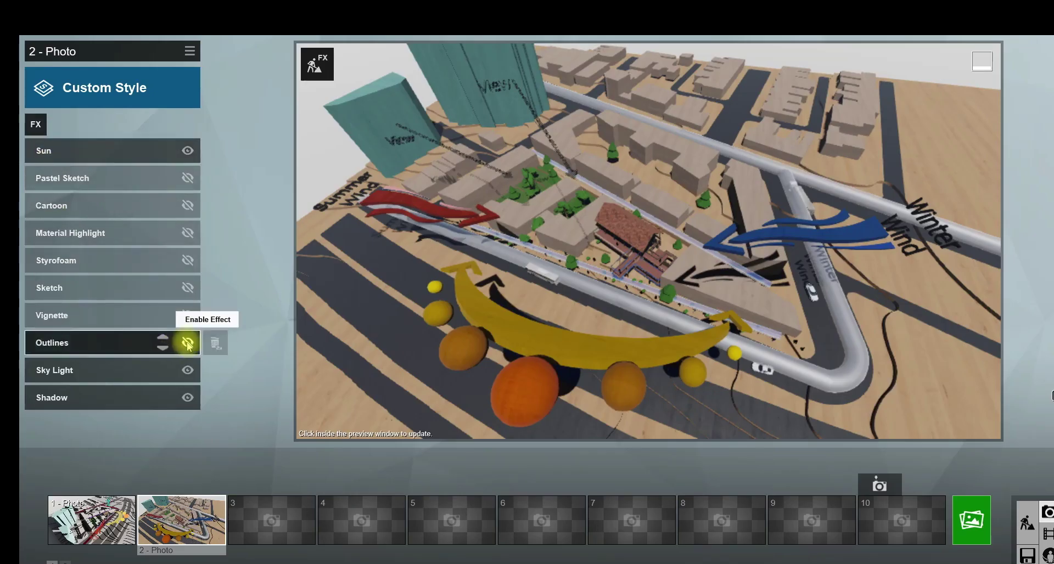
Step: Enable Outlines with lower outline density and no colour variation
{"action": "left_click", "coordinate": [188, 343]}
{"action": "left_click", "coordinate": [82, 343]}
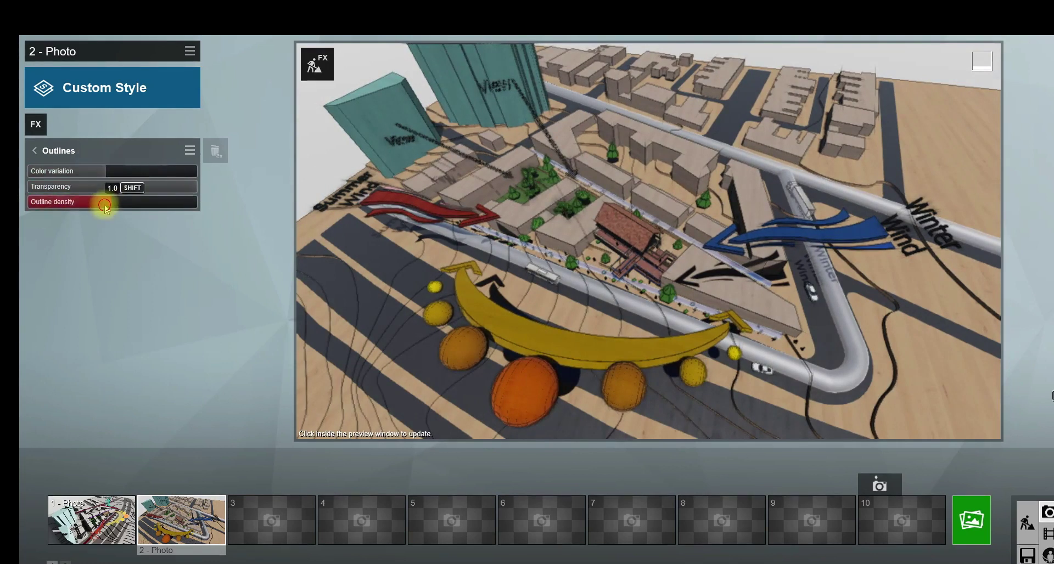
{"action": "left_click_drag", "start_coordinate": [105, 205], "coordinate": [90, 205]}
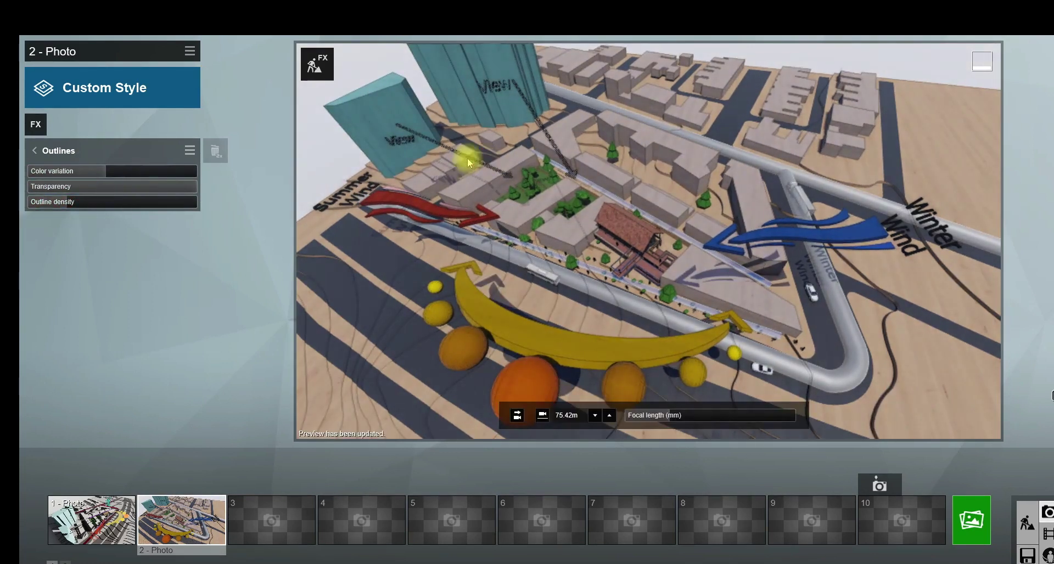
{"action": "left_click_drag", "start_coordinate": [104, 171], "coordinate": [21, 192]}
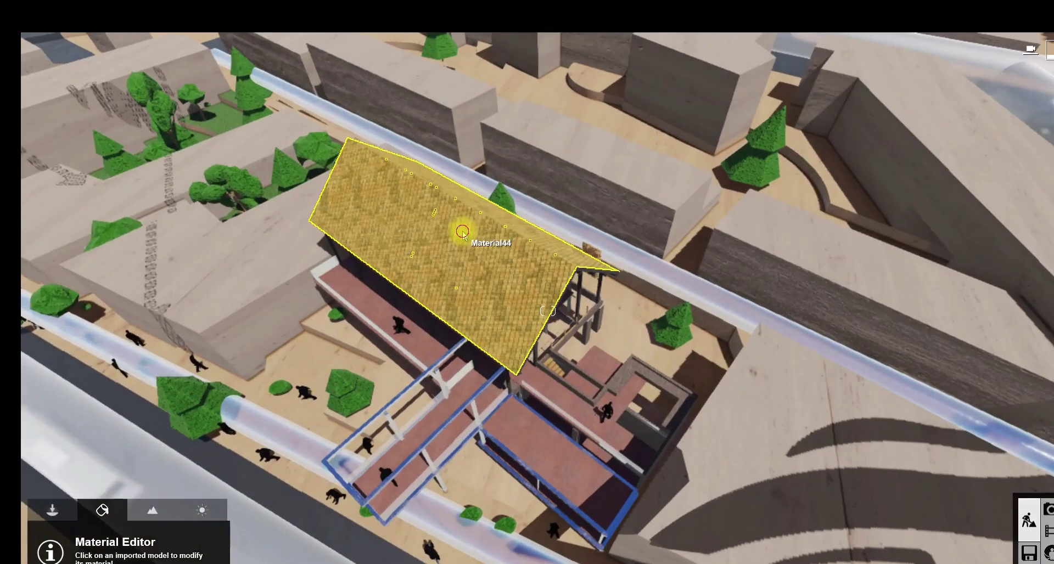
Step: Apply Poli Roof TilesClay 003 to the roof and tint it purple
{"action": "left_click", "coordinate": [463, 233]}
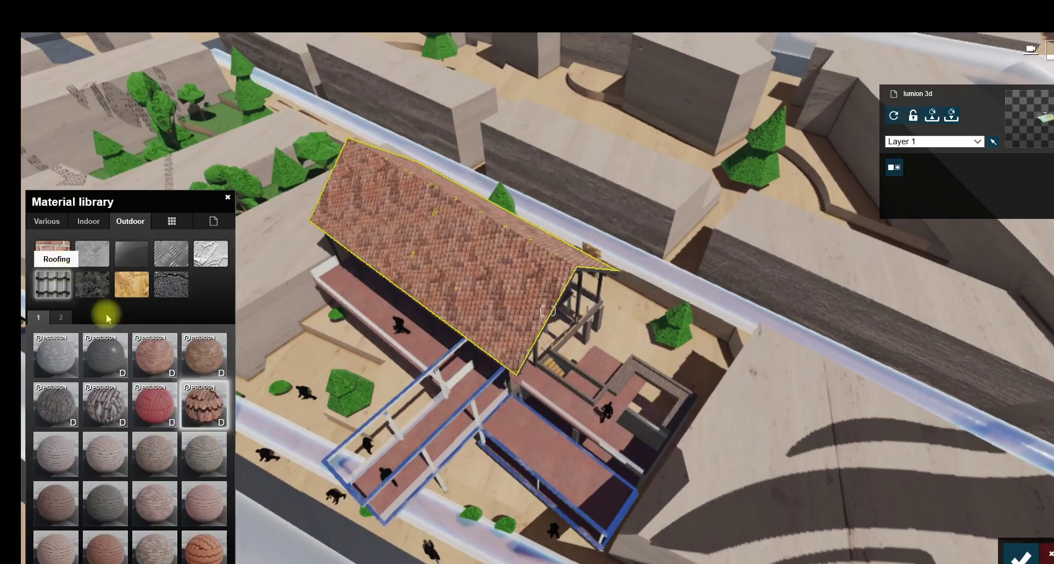
{"action": "left_click", "coordinate": [106, 307]}
{"action": "left_click", "coordinate": [164, 369]}
{"action": "left_click", "coordinate": [218, 377]}
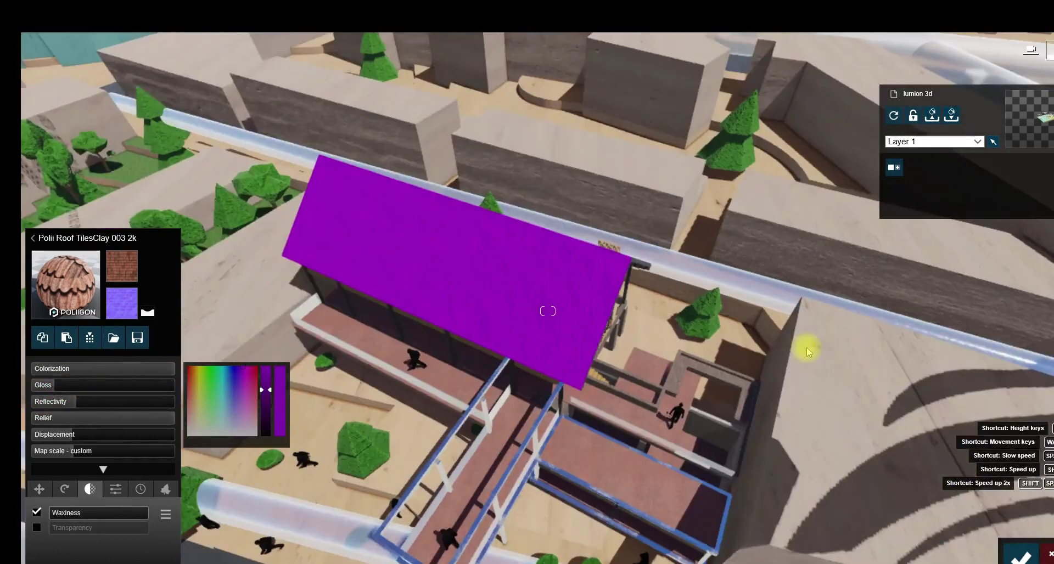